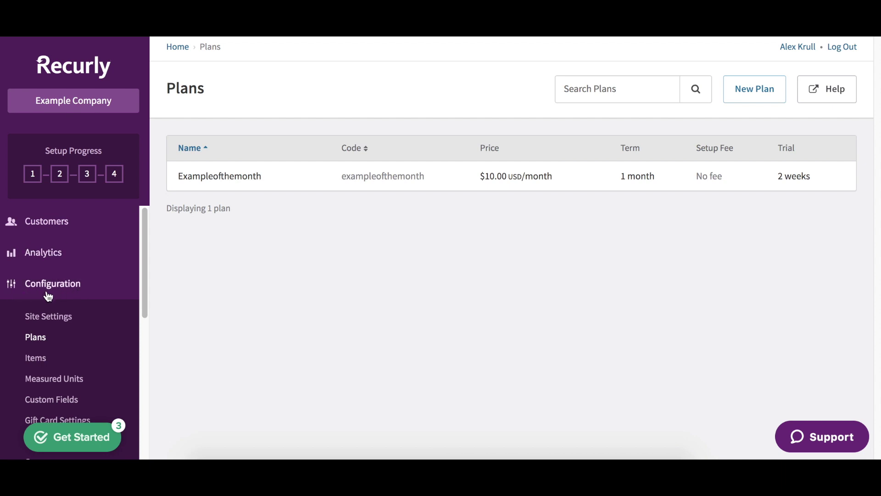
- Start a new plan and enter customersupportapplication as the Plan Name
{"action": "left_click", "coordinate": [43, 340]}
{"action": "left_click", "coordinate": [757, 99]}
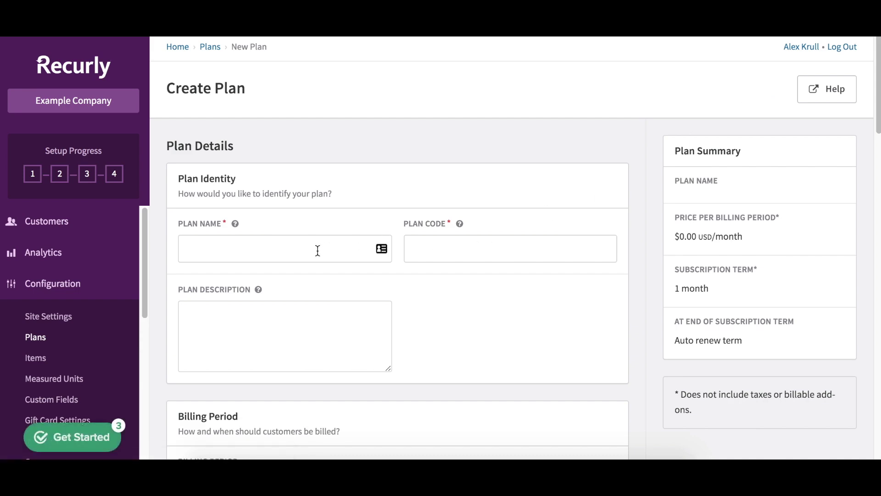
{"action": "left_click", "coordinate": [317, 250]}
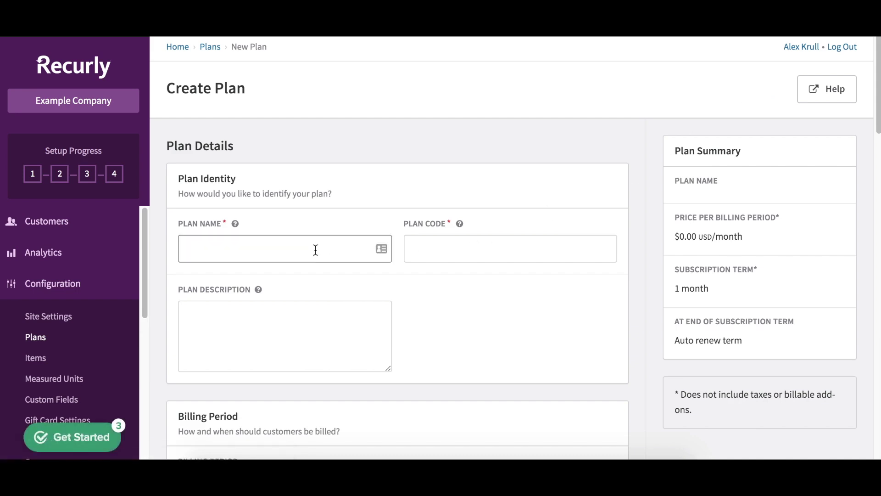
{"action": "type", "text": "cus"}
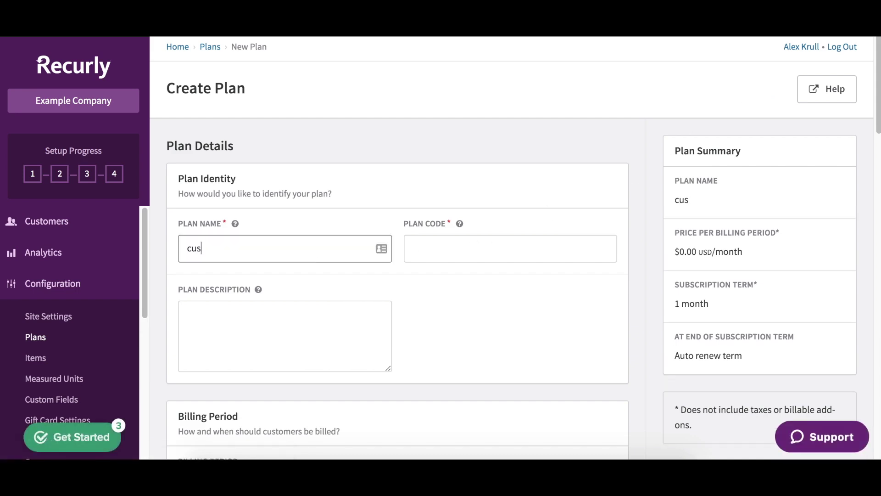
{"action": "type", "text": "tomersupport"}
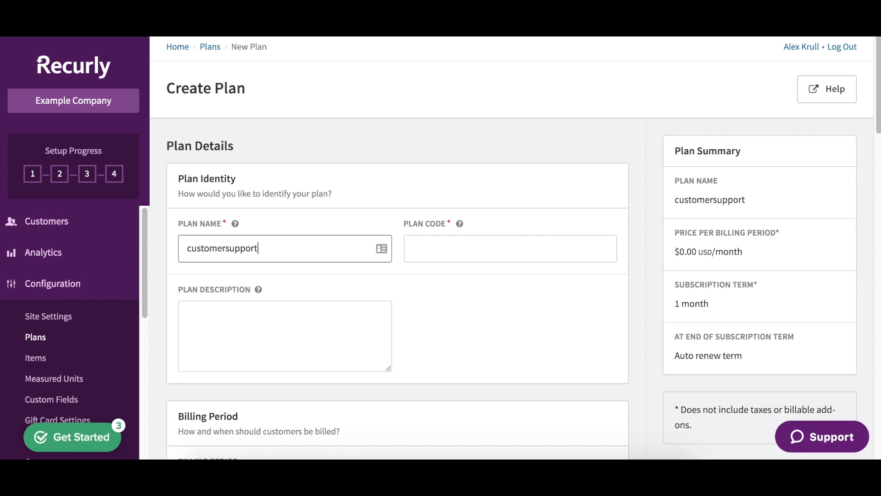
{"action": "type", "text": "appliction"}
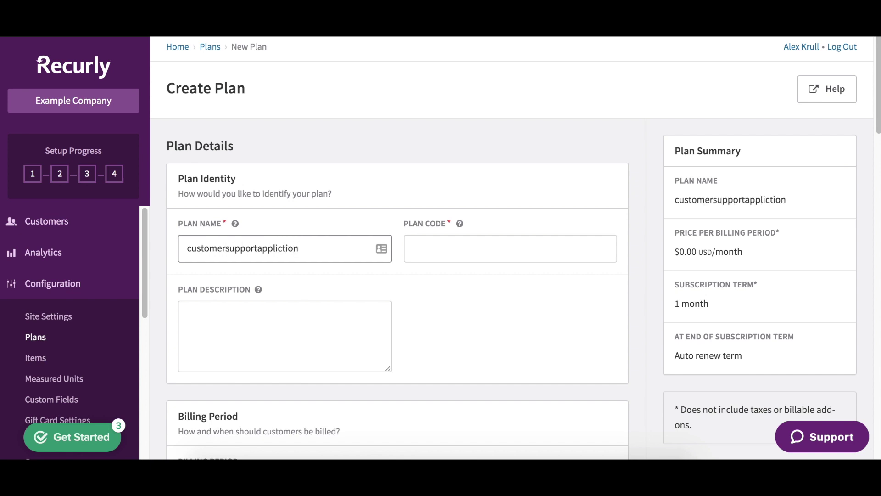
{"action": "key", "text": "BackSpace"}
{"action": "key", "text": "BackSpace"}
{"action": "key", "text": "BackSpace"}
{"action": "type", "text": "ation"}
- Copy customersupportapplication into the Plan Code and Plan Description fields
{"action": "key", "text": "ctrl+a"}
{"action": "key", "text": "ctrl+c"}
{"action": "key", "text": "Tab"}
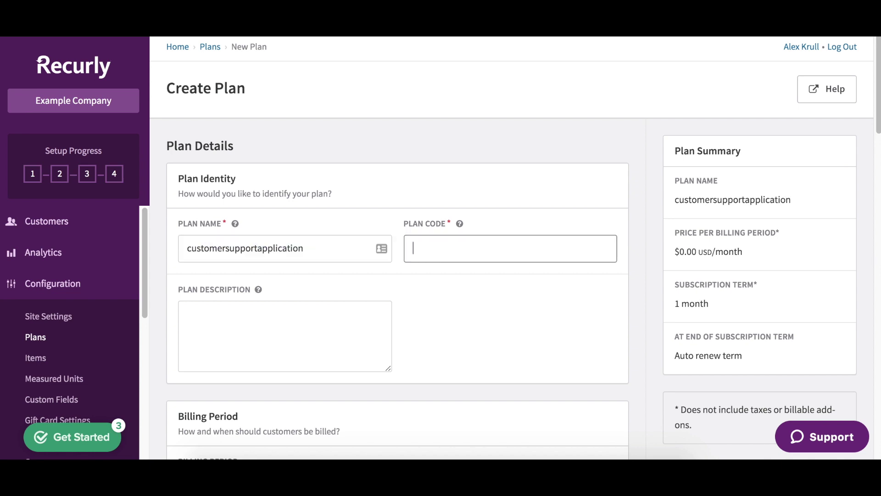
{"action": "key", "text": "ctrl+v"}
{"action": "key", "text": "Tab"}
{"action": "key", "text": "ctrl+v"}
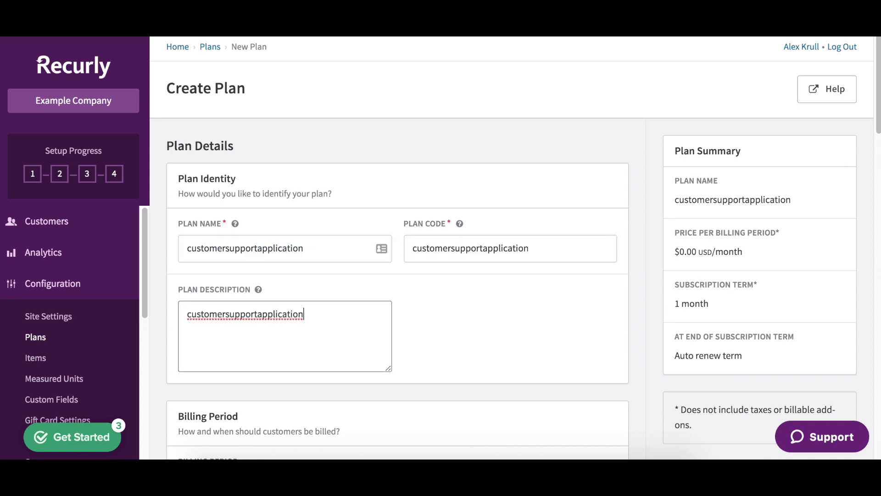
- Keep Month as the billing period and set the price per period to $20
{"action": "scroll", "coordinate": [464, 337], "scroll_direction": "down", "scroll_amount": 7}
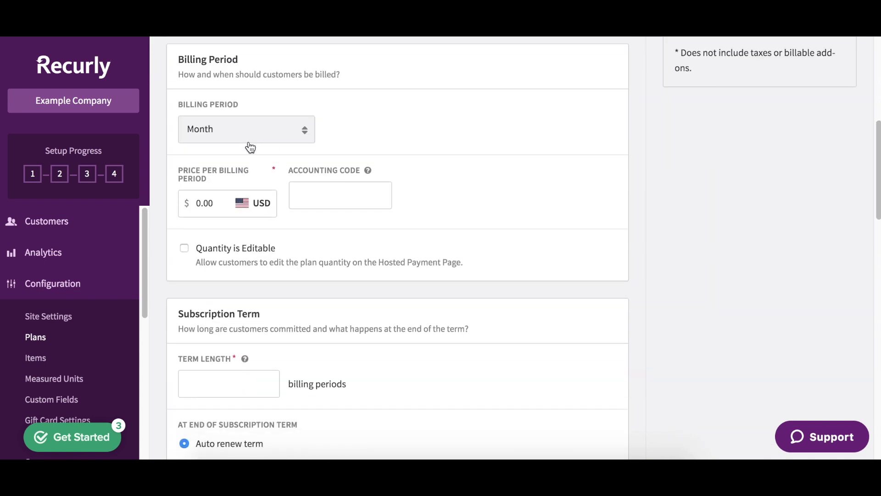
{"action": "left_click", "coordinate": [242, 134]}
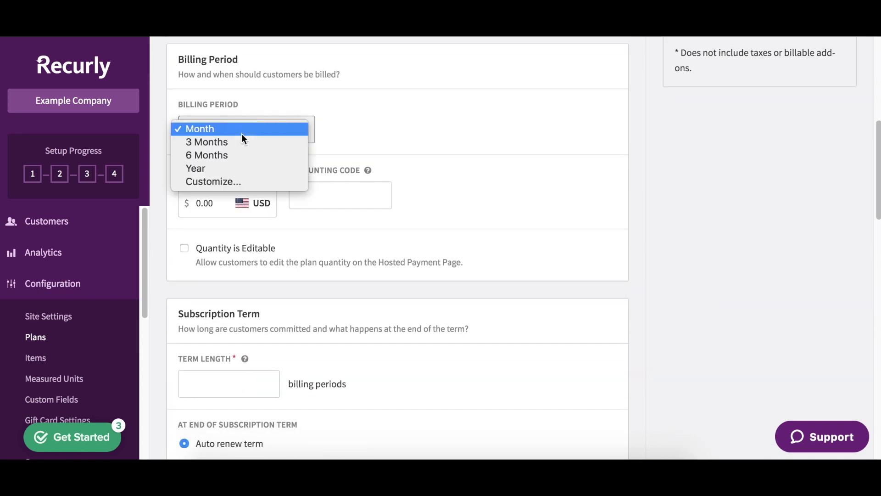
{"action": "left_click", "coordinate": [214, 130]}
{"action": "left_click", "coordinate": [221, 203]}
{"action": "key", "text": "BackSpace"}
{"action": "key", "text": "BackSpace"}
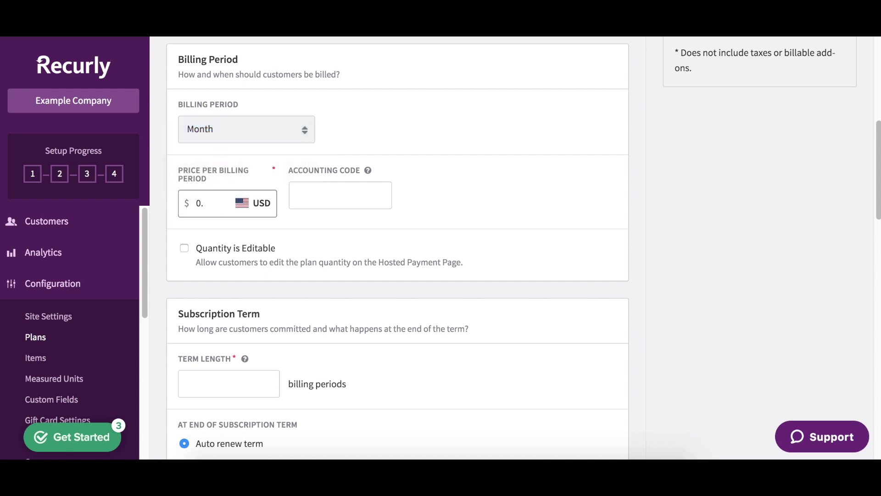
{"action": "key", "text": "BackSpace"}
{"action": "key", "text": "BackSpace"}
{"action": "type", "text": "20"}
{"action": "left_click", "coordinate": [309, 225]}
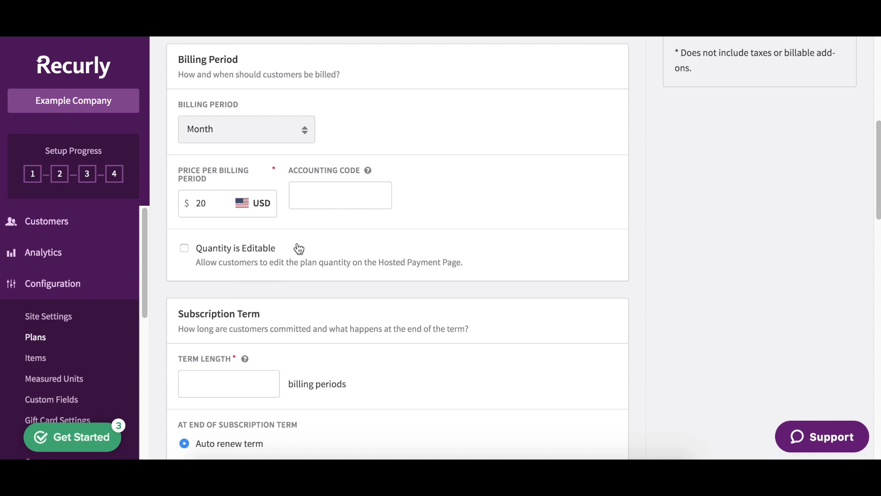
- Set the subscription term length to 1 billing period, leaving auto-renew on
{"action": "scroll", "coordinate": [298, 243], "scroll_direction": "down", "scroll_amount": 5}
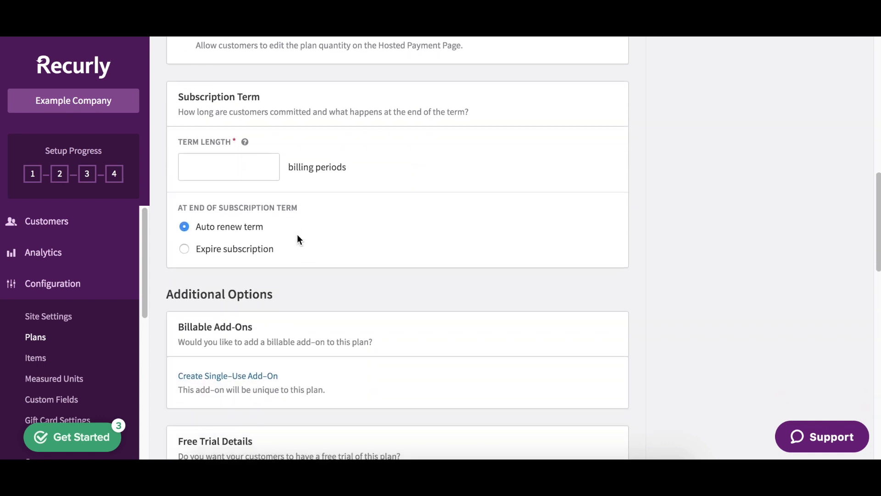
{"action": "left_click", "coordinate": [216, 167]}
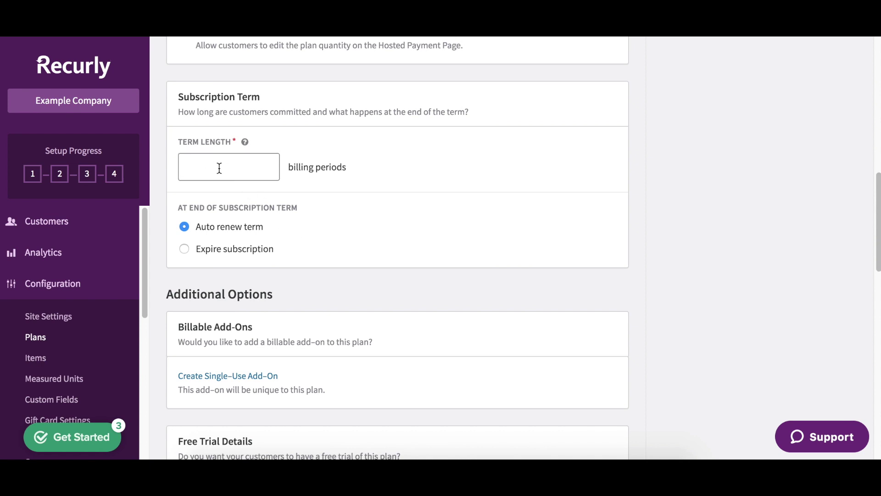
{"action": "type", "text": "1"}
{"action": "scroll", "coordinate": [226, 354], "scroll_direction": "down", "scroll_amount": 4}
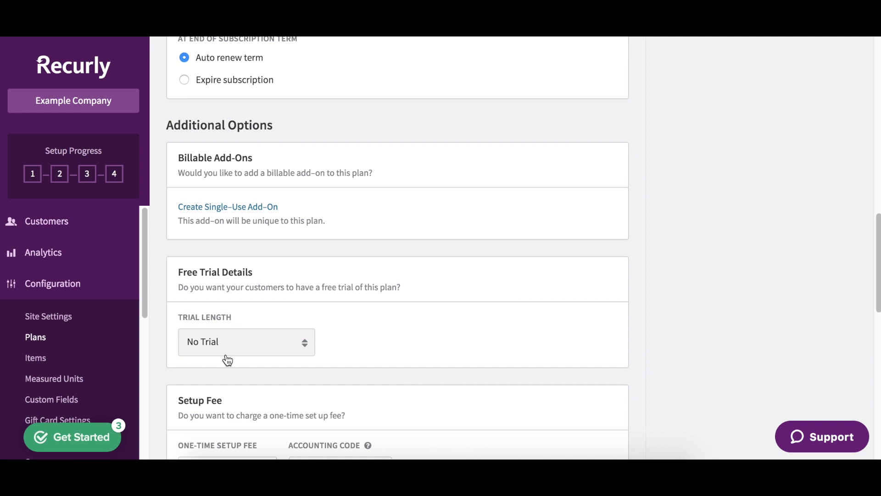
- Add a single-use add-on named Extra Agent with code extraagent
{"action": "left_click", "coordinate": [205, 203]}
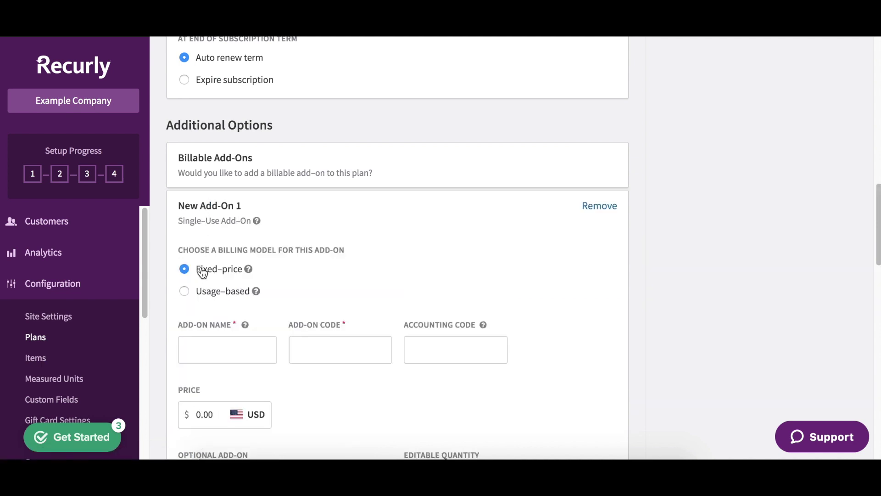
{"action": "left_click", "coordinate": [202, 344]}
{"action": "type", "text": "Extra Agent"}
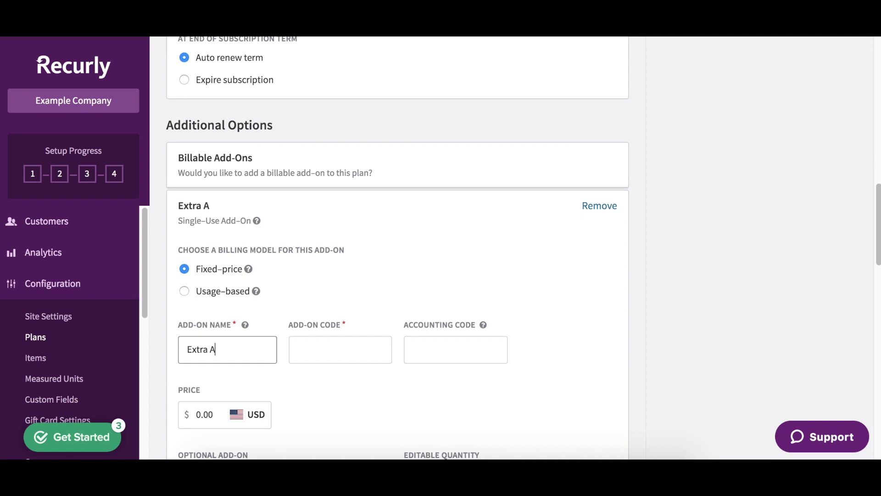
{"action": "key", "text": "Tab"}
{"action": "type", "text": "extraagent"}
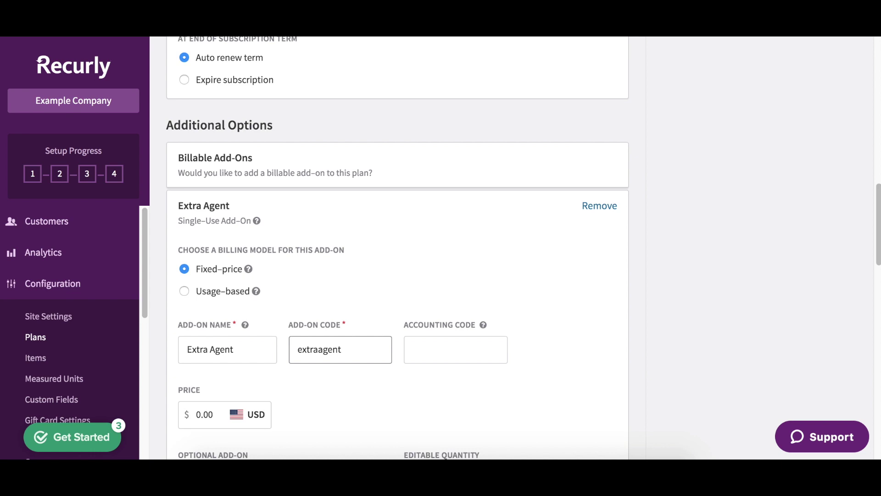
- Price the Extra Agent add-on at $20 and let customers edit its quantity
{"action": "scroll", "coordinate": [210, 356], "scroll_direction": "down", "scroll_amount": 2}
{"action": "left_click", "coordinate": [209, 355]}
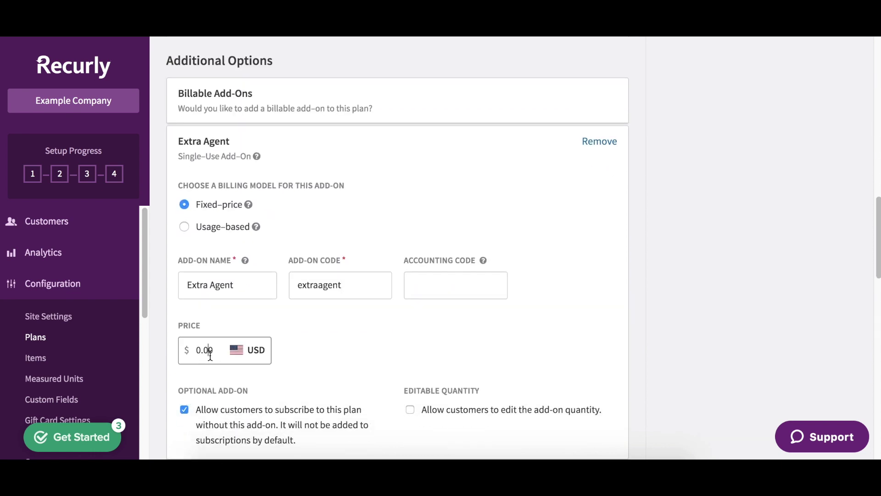
{"action": "key", "text": "BackSpace"}
{"action": "key", "text": "BackSpace"}
{"action": "key", "text": "BackSpace"}
{"action": "key", "text": "BackSpace"}
{"action": "type", "text": "20"}
{"action": "scroll", "coordinate": [220, 294], "scroll_direction": "down", "scroll_amount": 5}
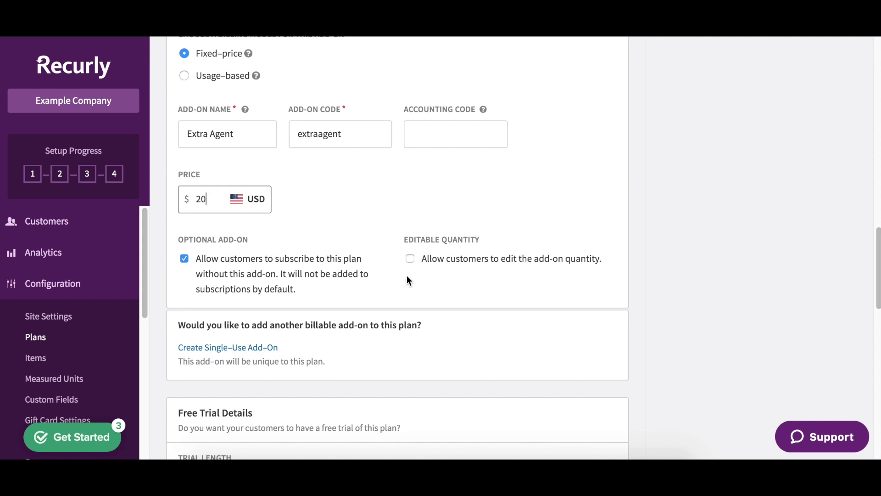
{"action": "left_click", "coordinate": [410, 259]}
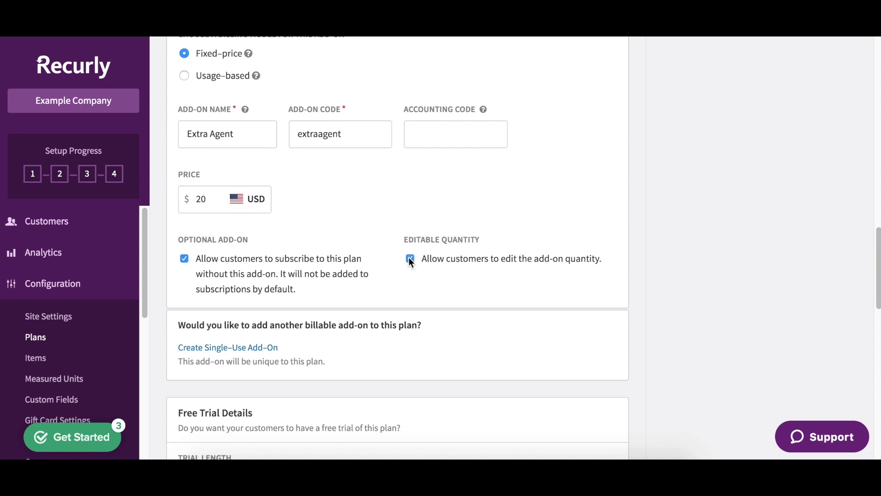
{"action": "scroll", "coordinate": [410, 260], "scroll_direction": "down", "scroll_amount": 5}
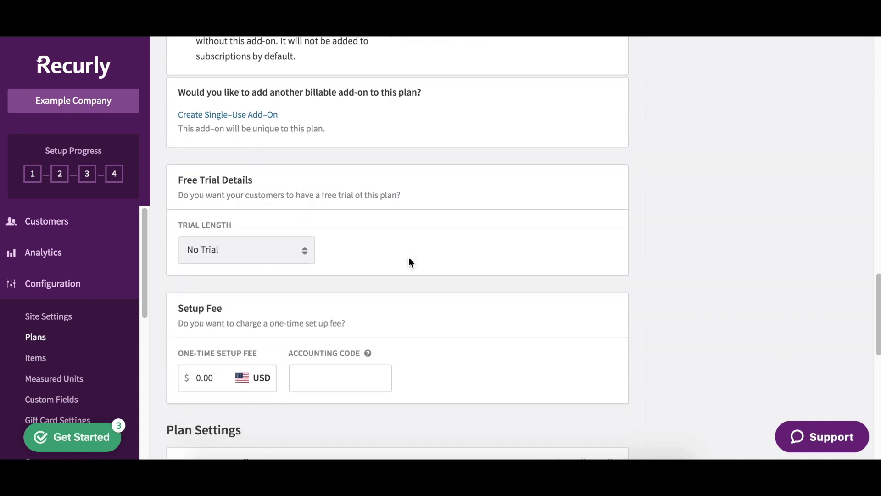
{"action": "left_click", "coordinate": [254, 242]}
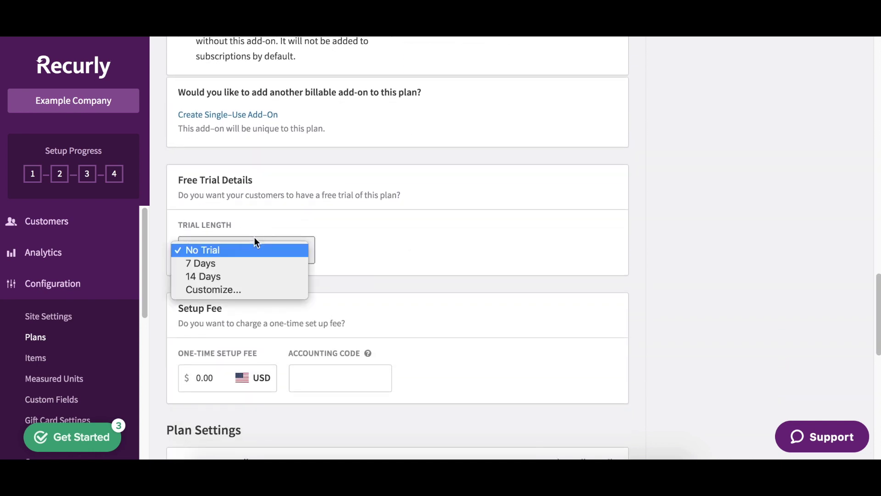
{"action": "left_click", "coordinate": [205, 250]}
{"action": "scroll", "coordinate": [232, 332], "scroll_direction": "down", "scroll_amount": 3}
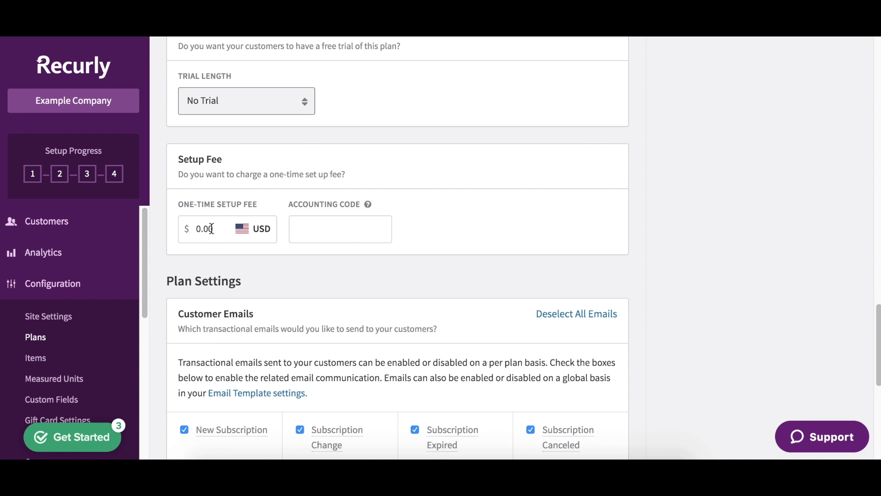
{"action": "scroll", "coordinate": [211, 228], "scroll_direction": "down", "scroll_amount": 3}
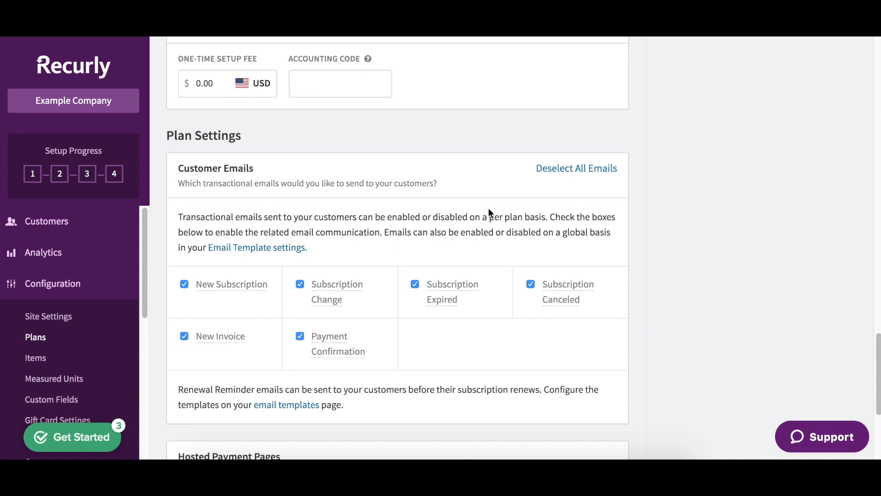
{"action": "scroll", "coordinate": [488, 211], "scroll_direction": "down", "scroll_amount": 5}
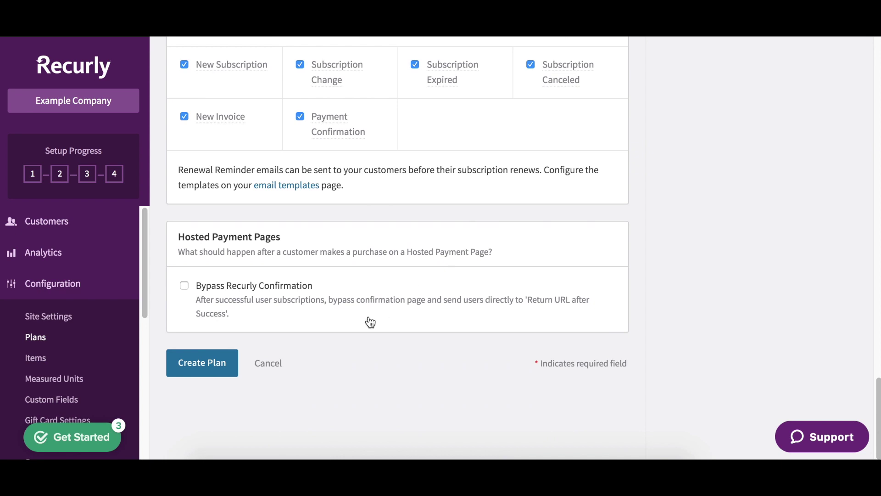
- Create the customersupportapplication plan and review its $20.00 monthly details page
{"action": "left_click", "coordinate": [202, 362]}
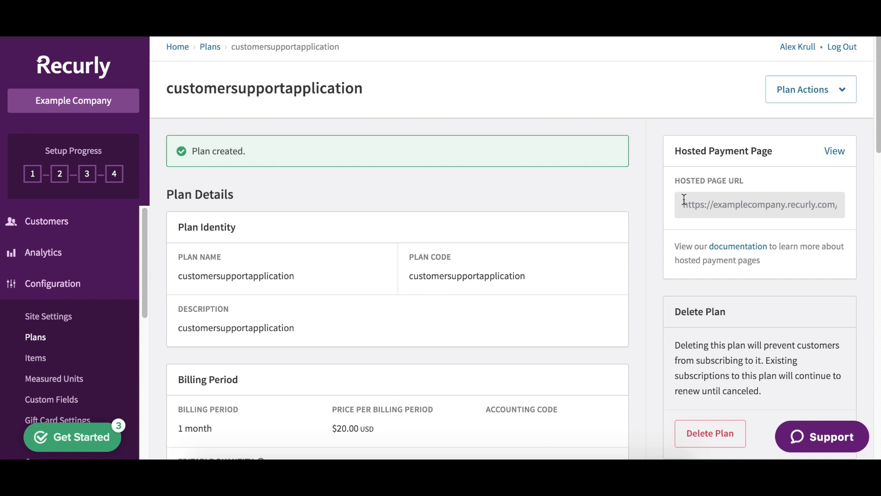
{"action": "left_click", "coordinate": [724, 210]}
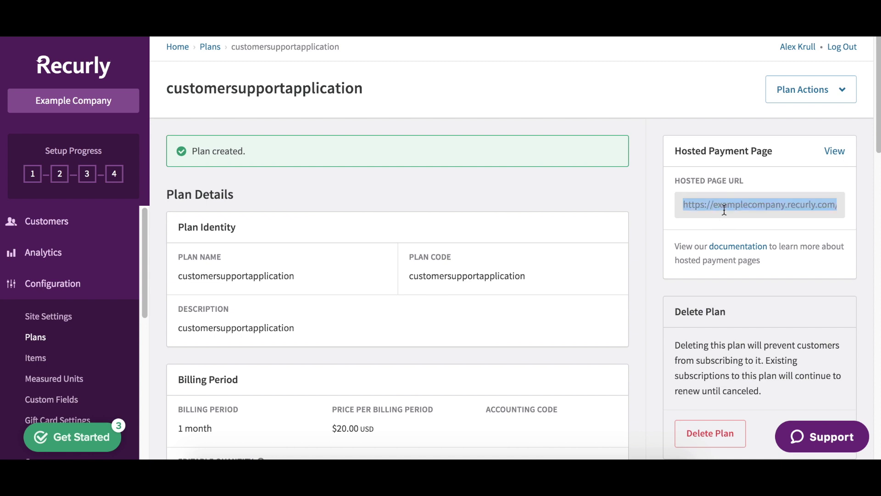
{"action": "left_click", "coordinate": [599, 233]}
{"action": "scroll", "coordinate": [473, 324], "scroll_direction": "down", "scroll_amount": 8}
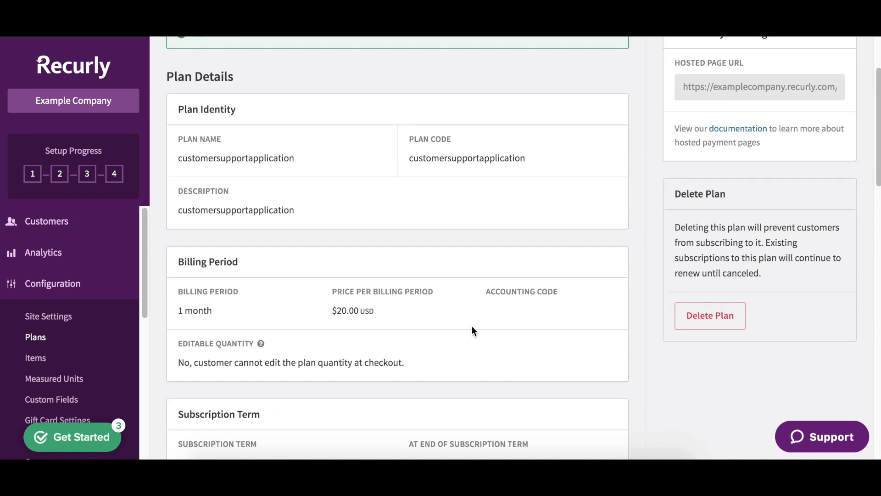
{"action": "scroll", "coordinate": [471, 326], "scroll_direction": "down", "scroll_amount": 10}
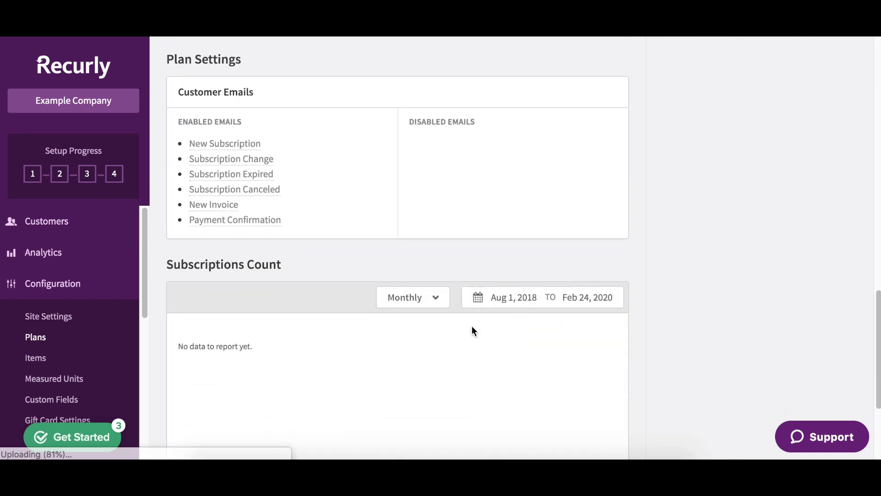